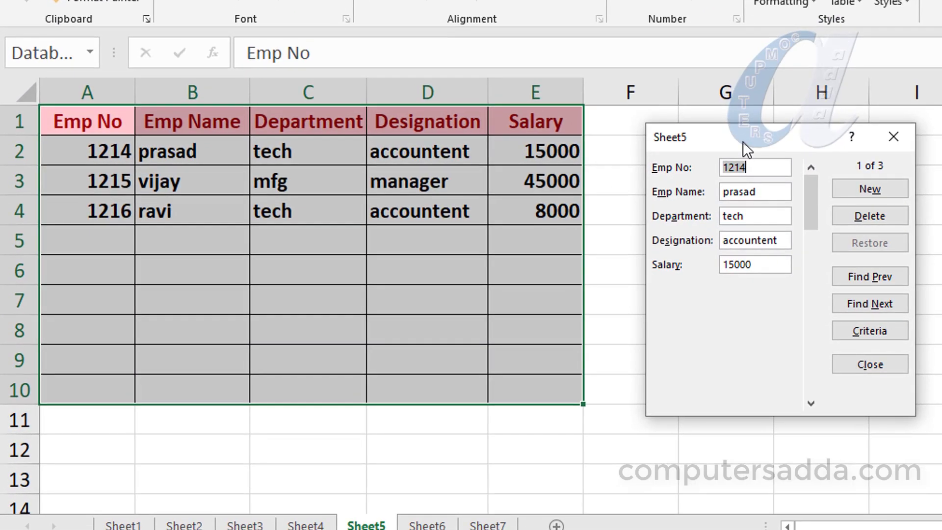
# Nudge the Sheet5 data form aside and start a blank New Record.
pyautogui.moveTo(743, 142); pyautogui.dragTo(757, 132)
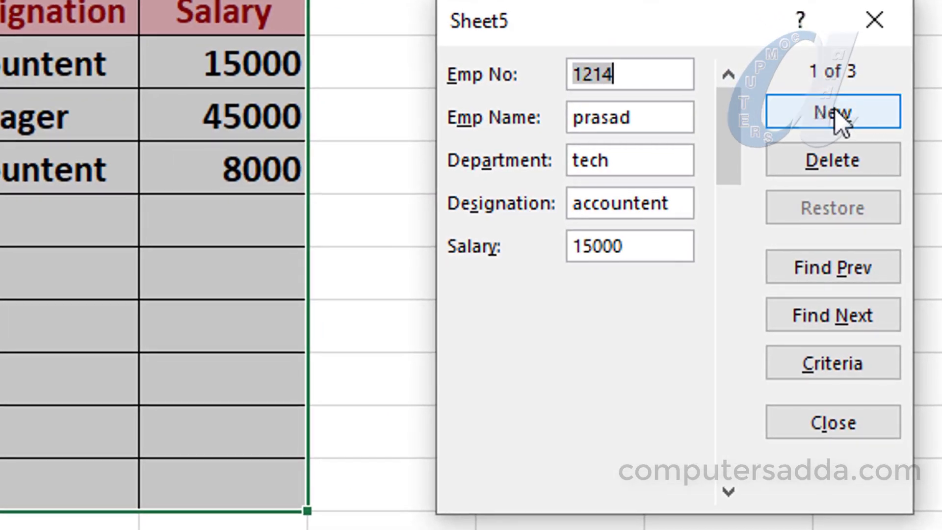
pyautogui.click(842, 117)
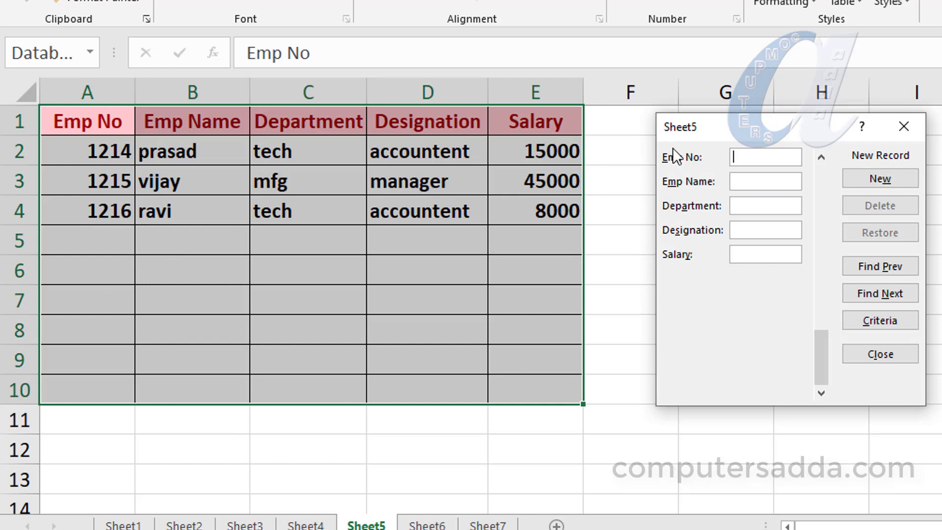
# Enter employee 1217, market, ast manager, salary 12500, and save it as row 5.
pyautogui.write('1217')
pyautogui.press('Tab')
pyautogui.write('sanker')
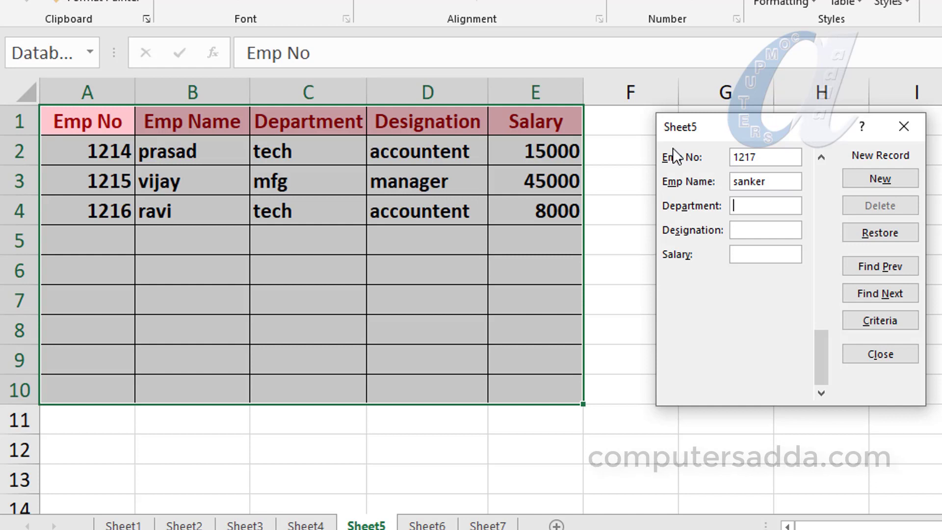
pyautogui.write('market')
pyautogui.press('Tab')
pyautogui.write('ast mana')
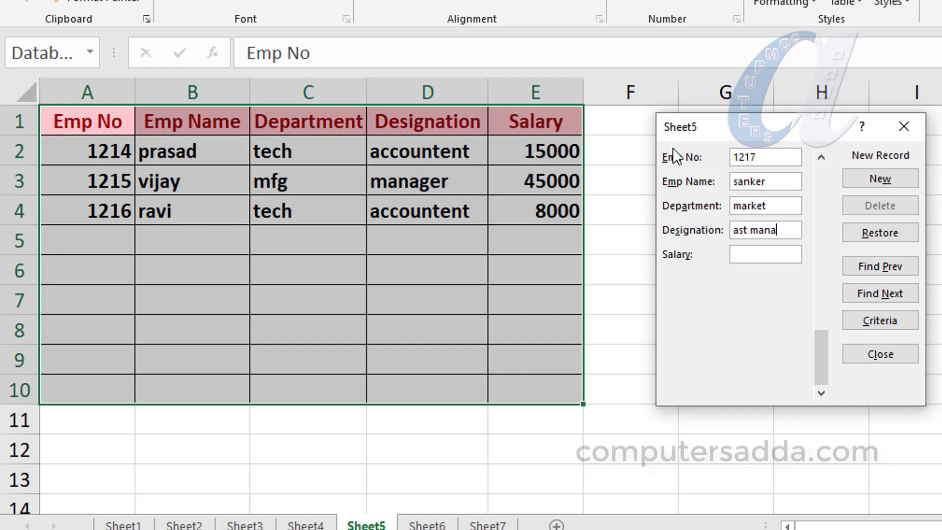
pyautogui.write('ger')
pyautogui.press('Tab')
pyautogui.write('12500')
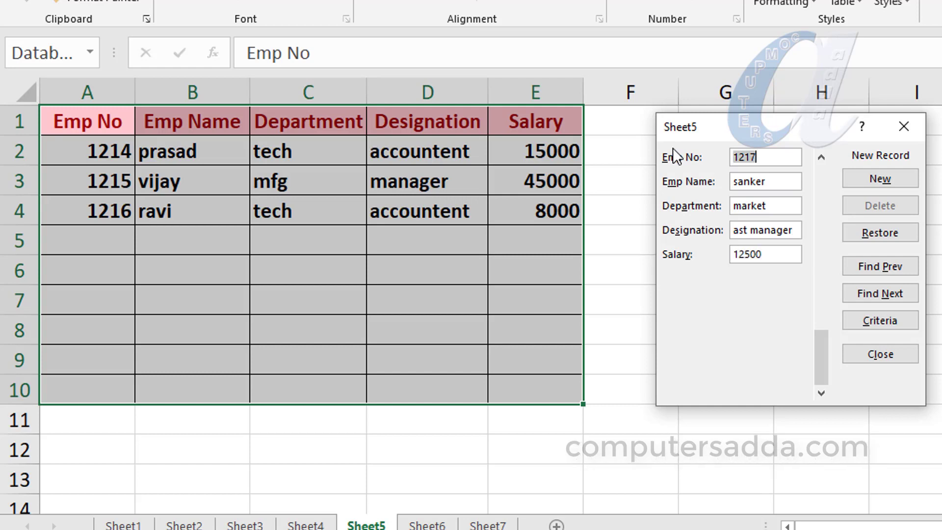
pyautogui.press('Return')
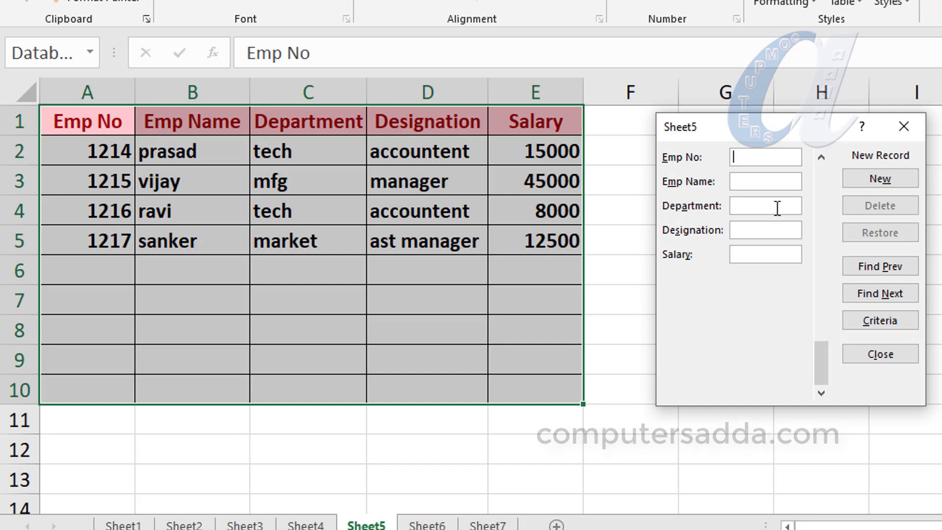
# Step back two records with Find Prev, then switch the form to Criteria mode.
pyautogui.click(876, 265)
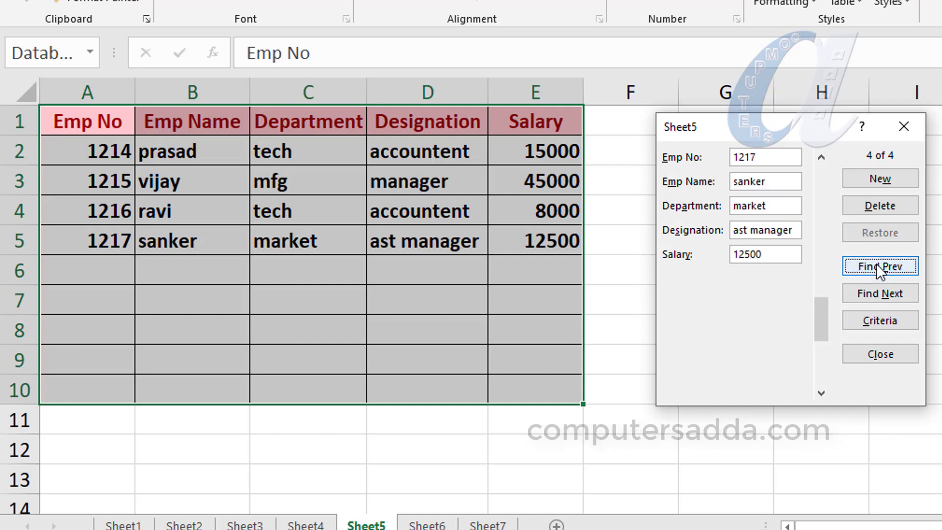
pyautogui.click(877, 265)
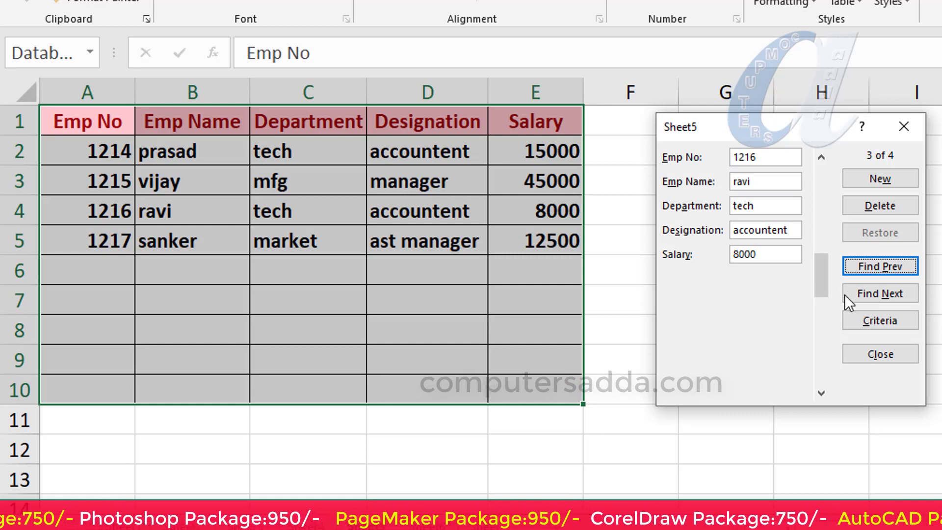
pyautogui.click(866, 321)
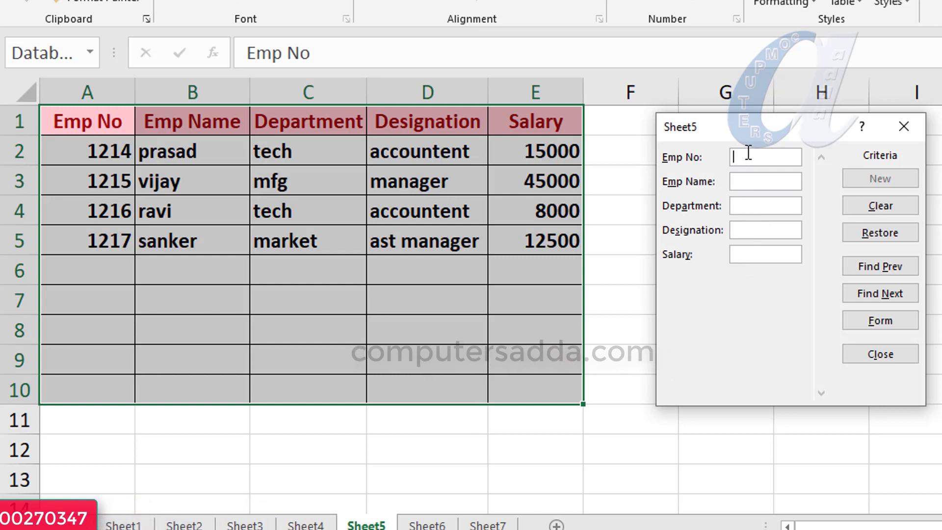
# Search for Emp No 1215, step back to its record, and edit the Emp No field.
pyautogui.write('1215')
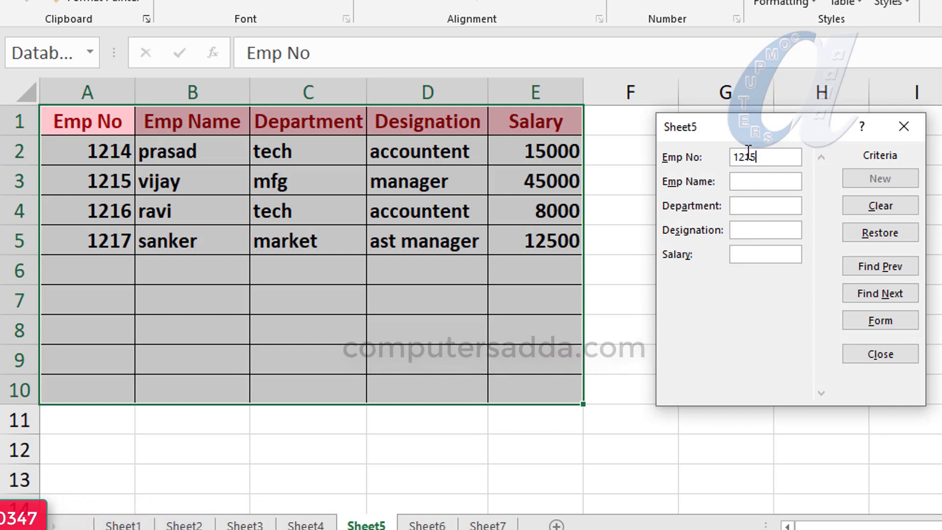
pyautogui.press('Return')
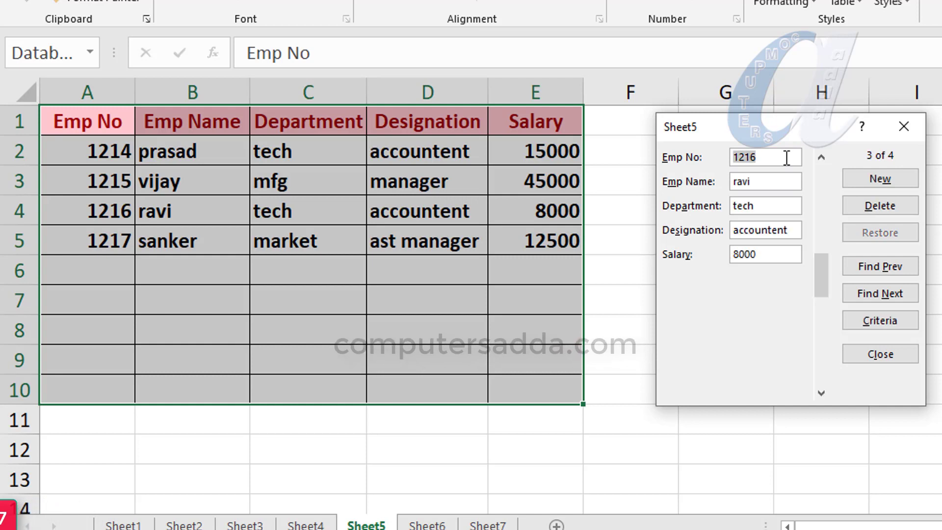
pyautogui.hotkey('alt', 'p')
pyautogui.click(767, 157)
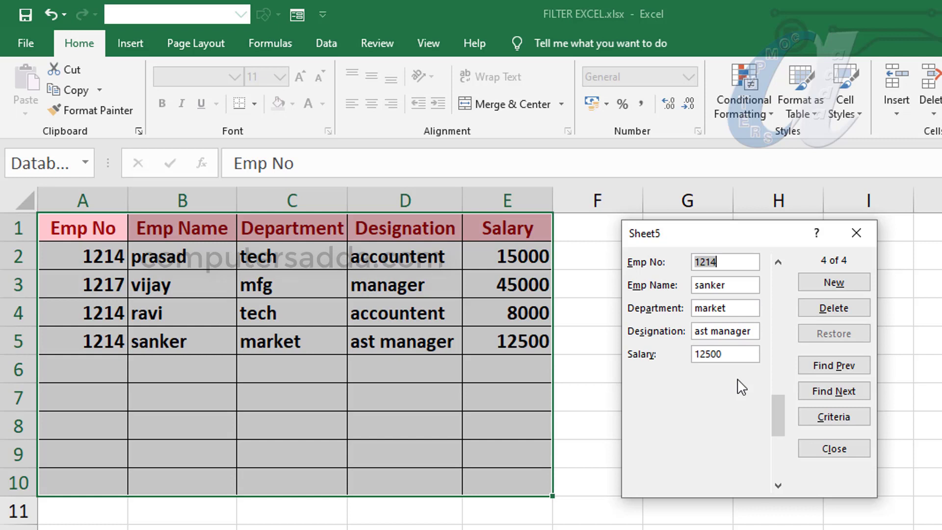
# Close the employee form, select Sheet6 A1:G9, and open its data form using first-row labels.
pyautogui.click(869, 231)
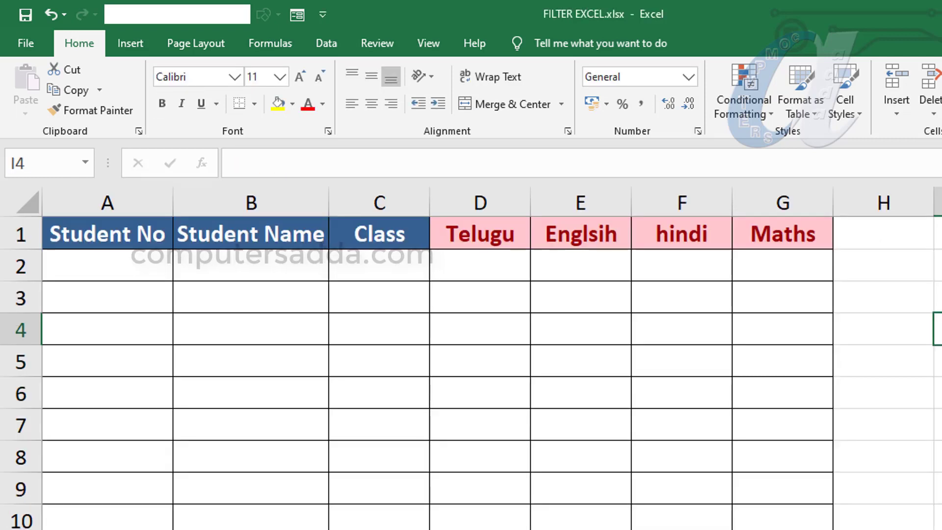
pyautogui.moveTo(81, 237)
pyautogui.mouseDown()
pyautogui.moveTo(784, 499)
pyautogui.moveTo(784, 529)
pyautogui.mouseUp()
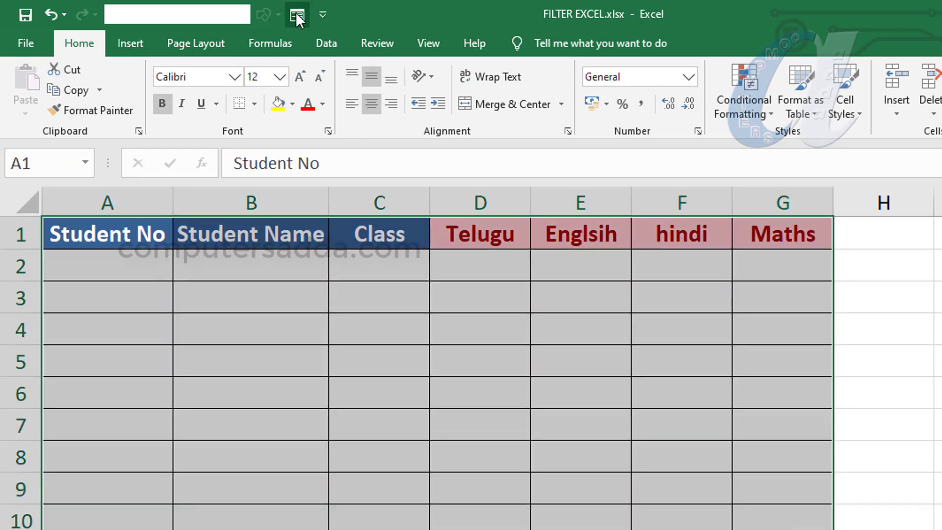
pyautogui.click(296, 14)
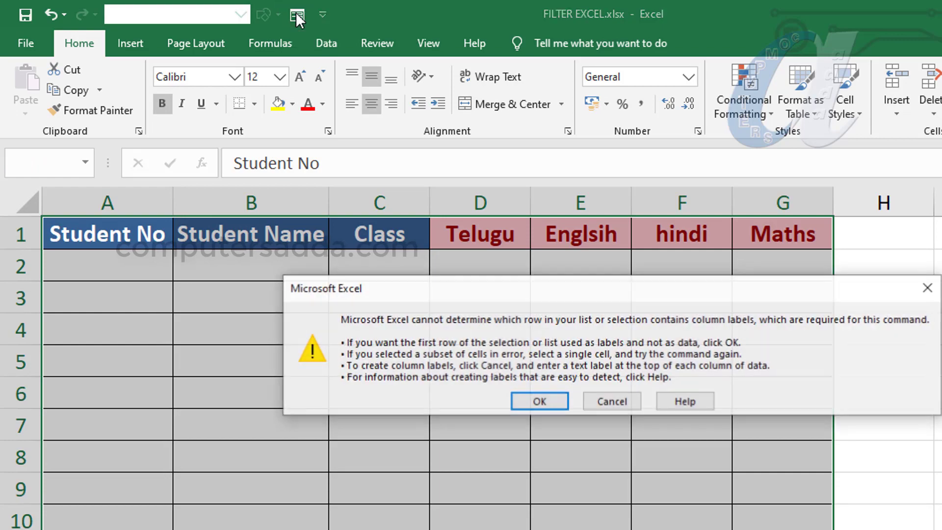
pyautogui.click(532, 402)
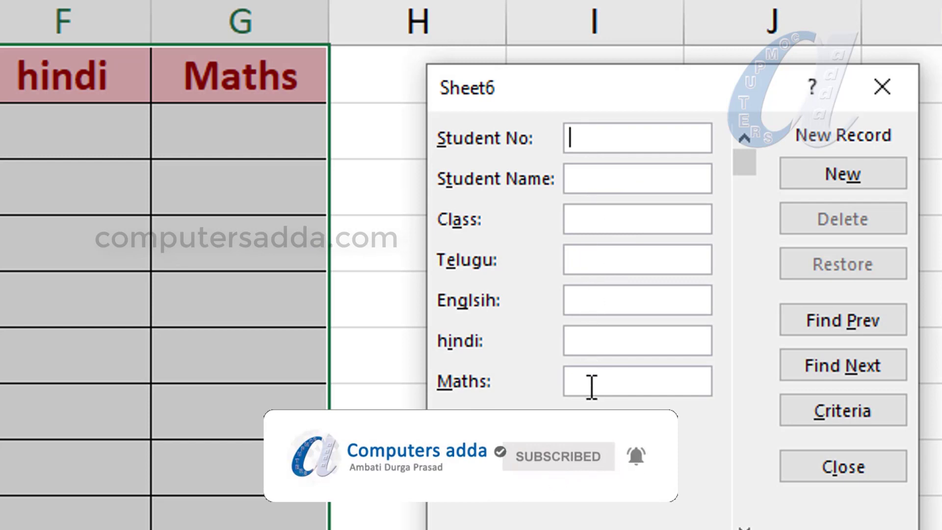
# Close the student form and remove Form from the Quick Access Toolbar.
pyautogui.click(833, 463)
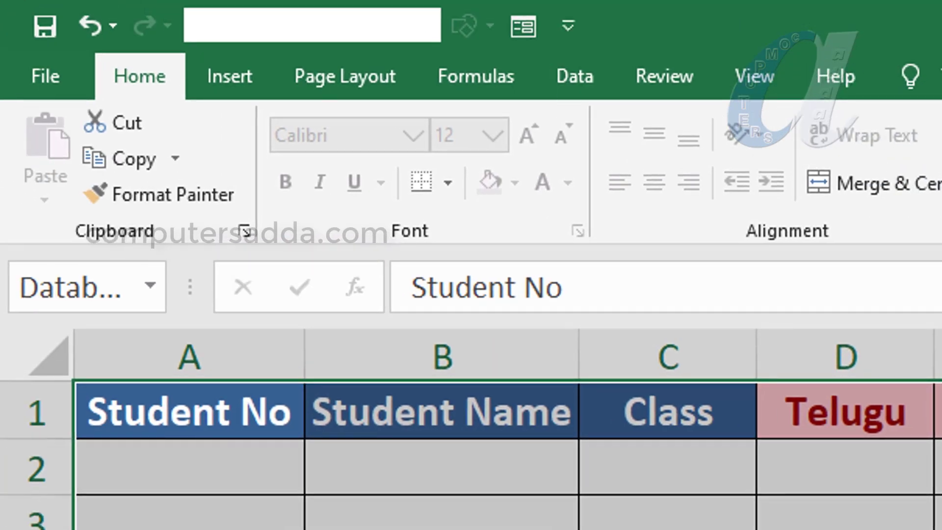
pyautogui.rightClick(516, 28)
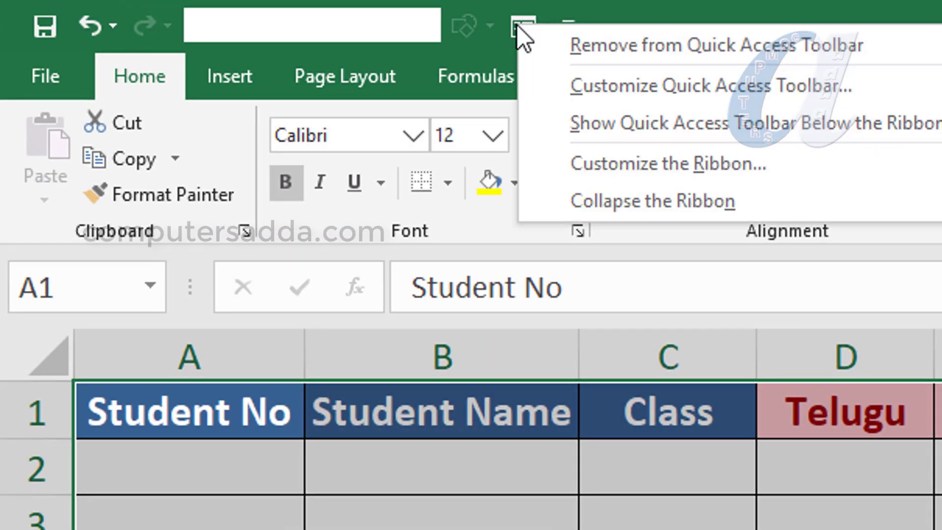
pyautogui.click(593, 44)
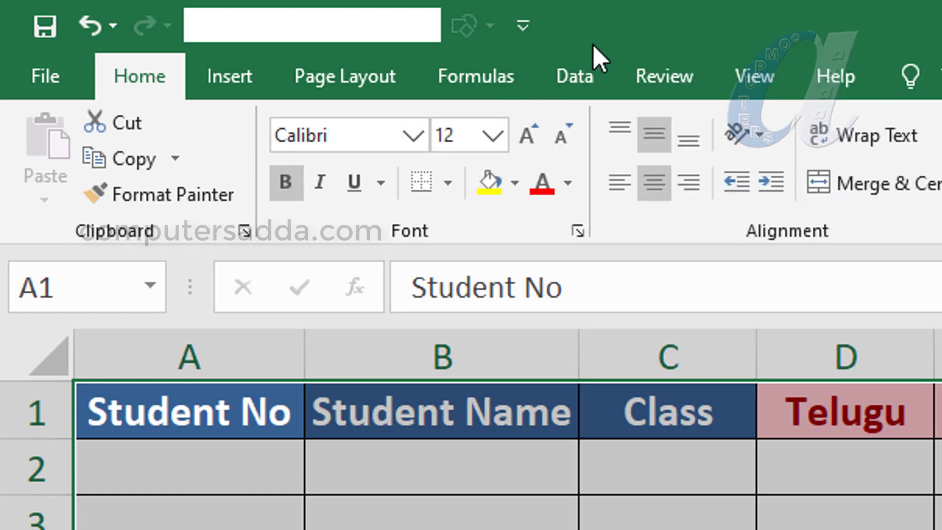
# Add Form... back to the Quick Access Toolbar from the All Commands list.
pyautogui.click(522, 27)
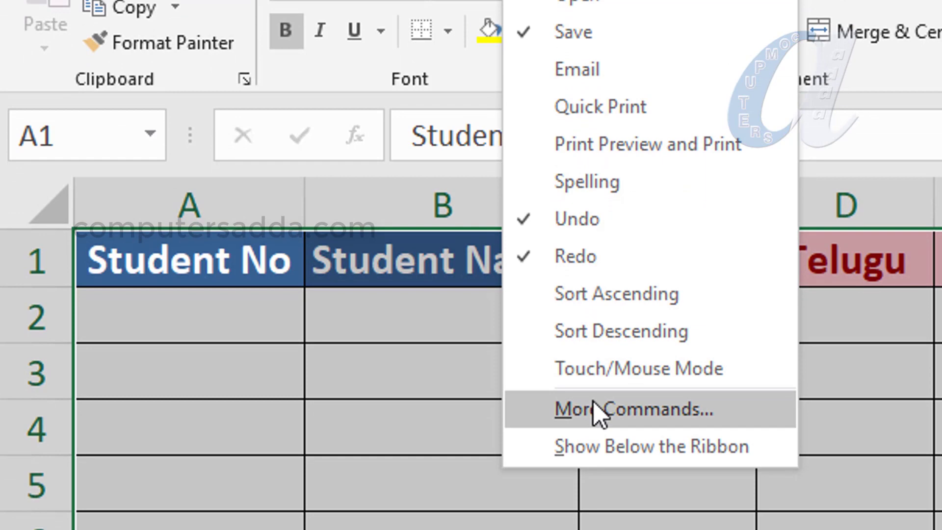
pyautogui.click(593, 401)
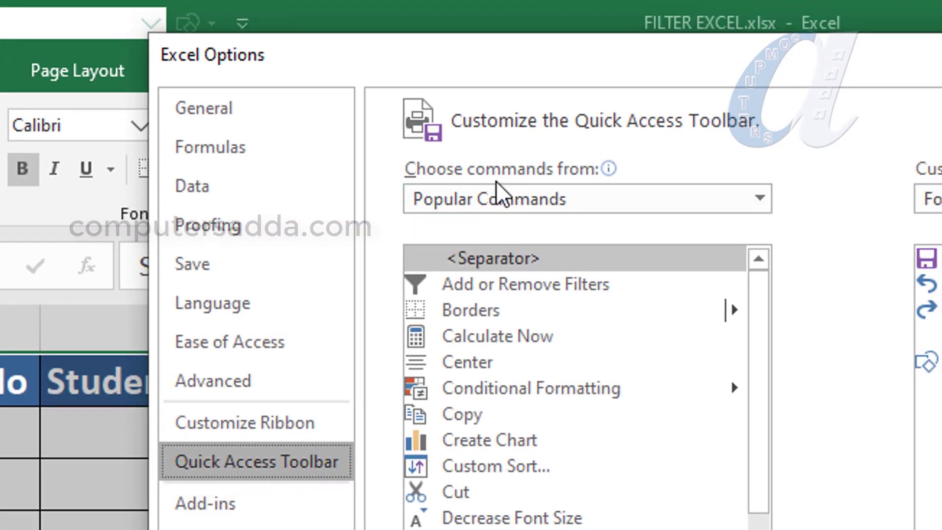
pyautogui.click(756, 201)
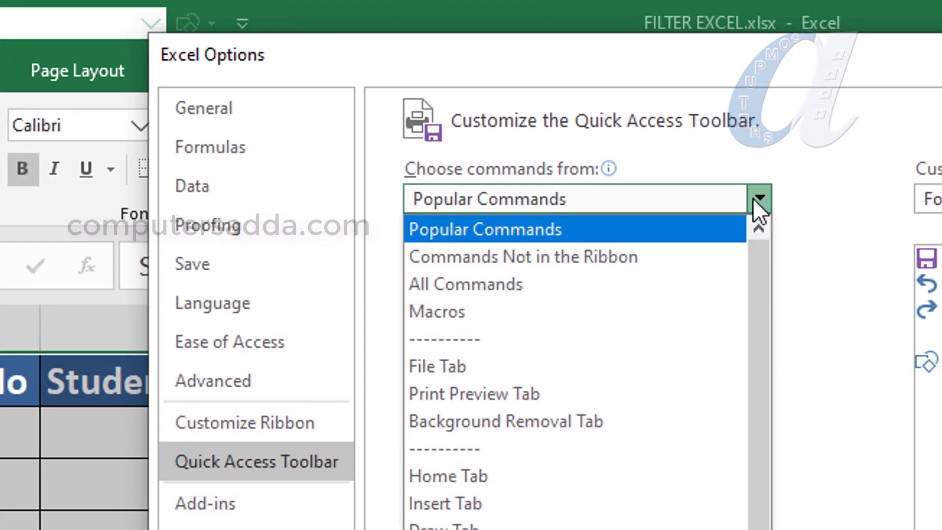
pyautogui.click(454, 284)
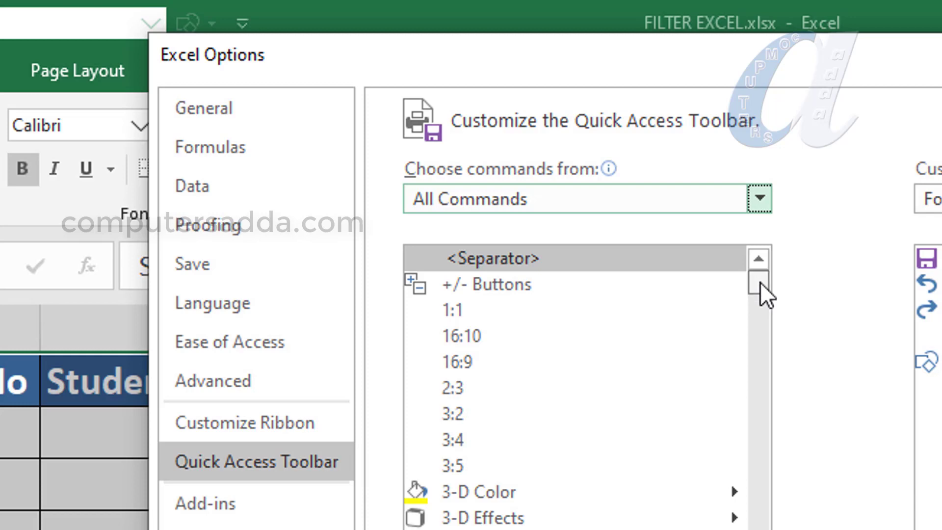
pyautogui.moveTo(759, 280); pyautogui.dragTo(763, 461)
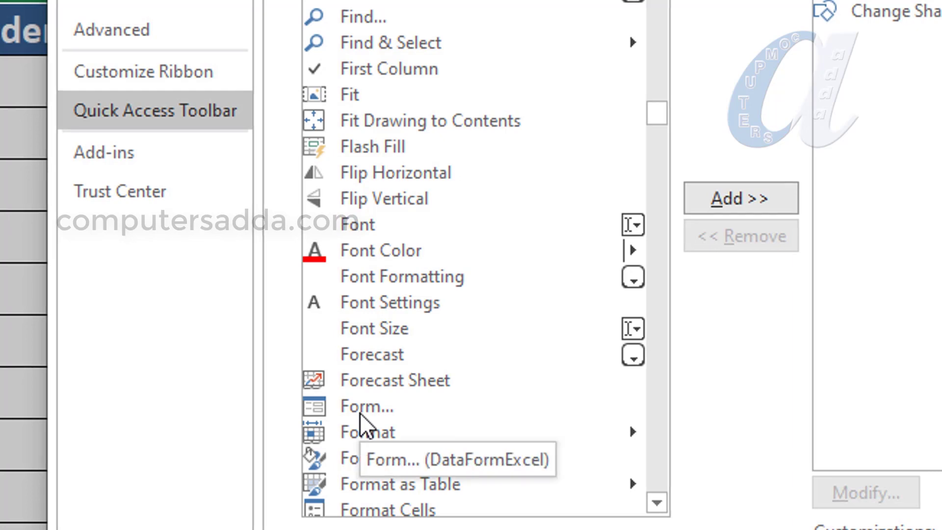
pyautogui.click(361, 415)
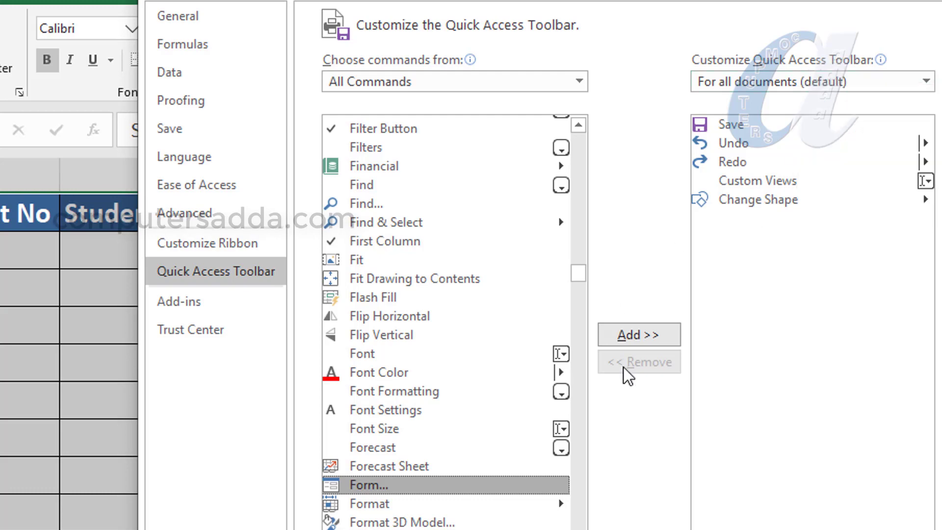
pyautogui.click(633, 335)
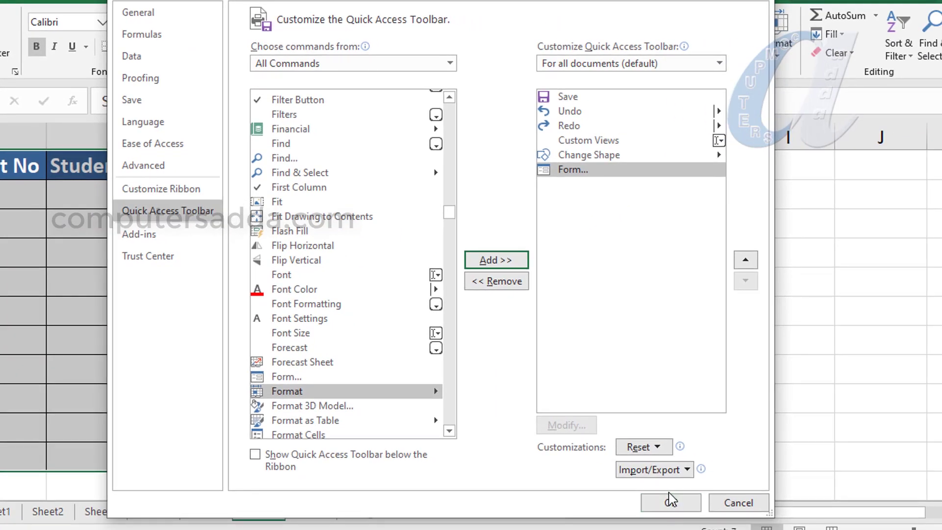
pyautogui.click(668, 503)
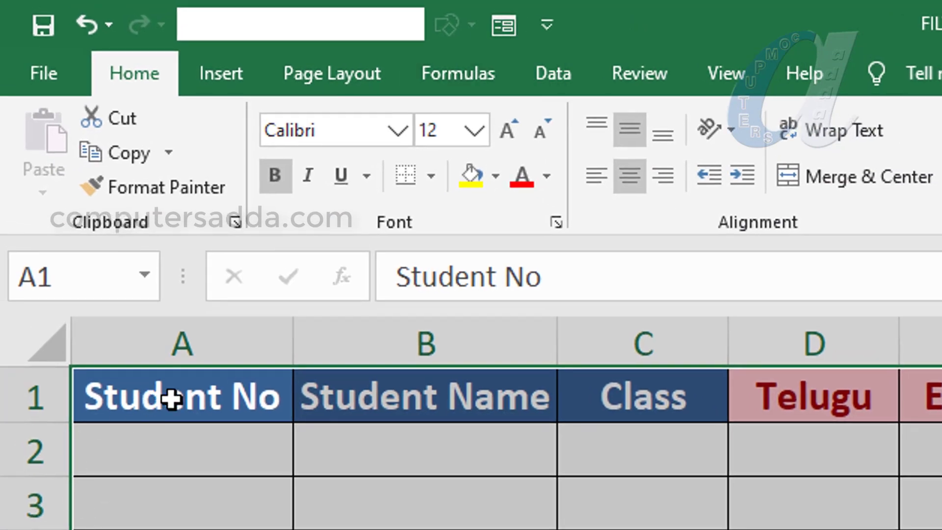
# Reopen the Sheet6 student data form from the toolbar's Form button, using first-row labels.
pyautogui.click(495, 22)
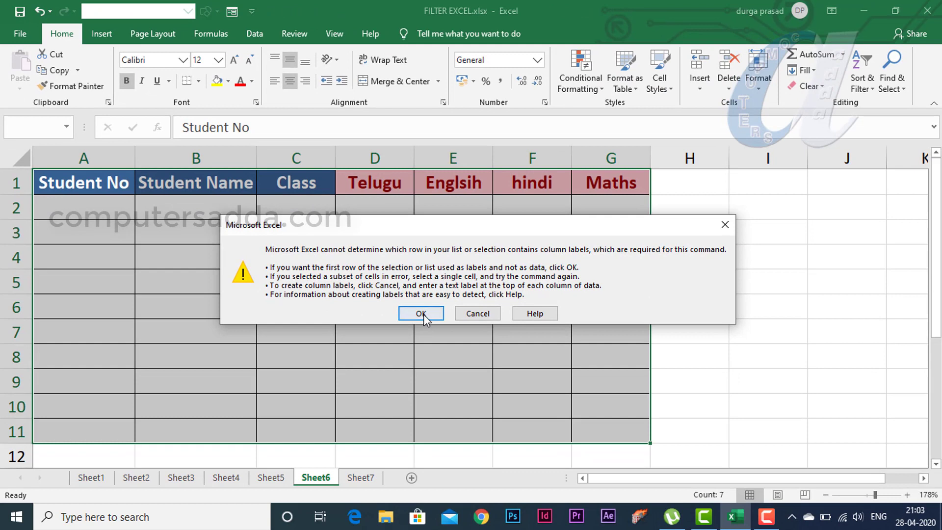
pyautogui.click(422, 314)
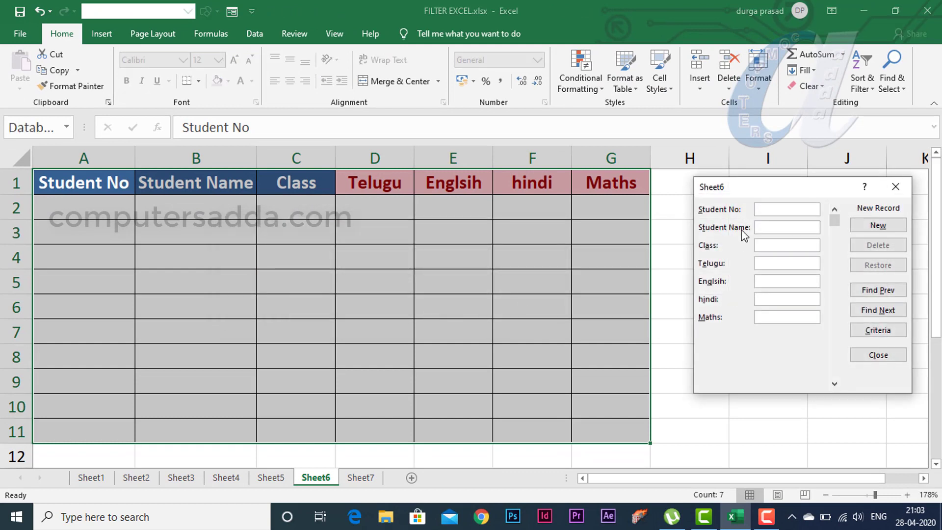